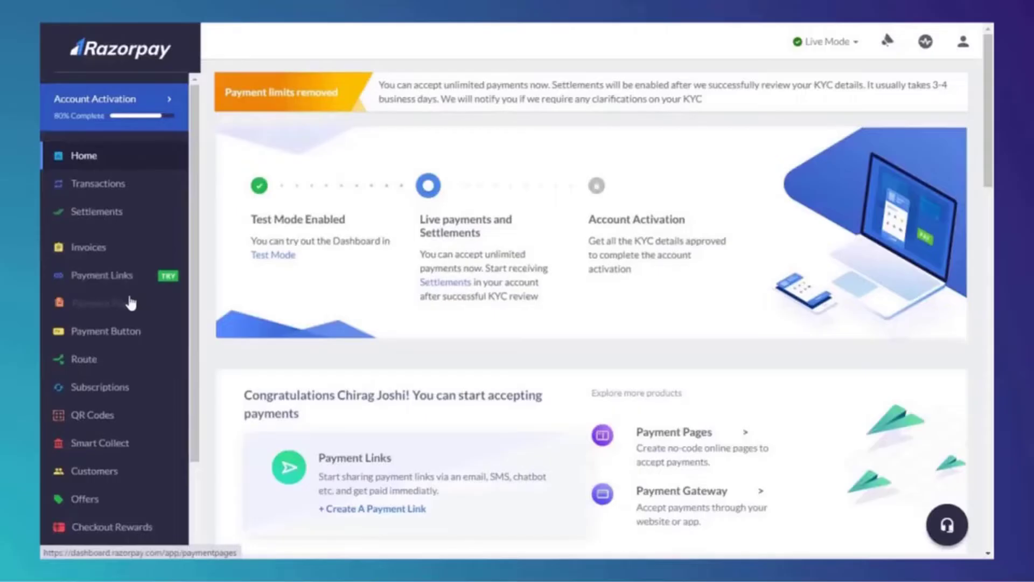
# Generate a new live API key under Razorpay Settings > API Keys.
pyautogui.scroll(-2, 146, 326)
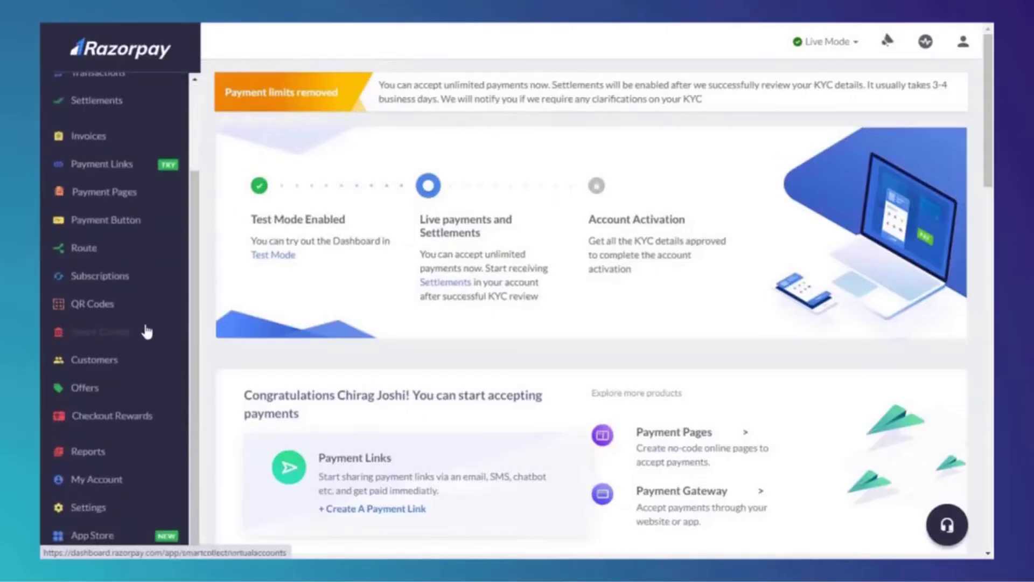
pyautogui.click(99, 511)
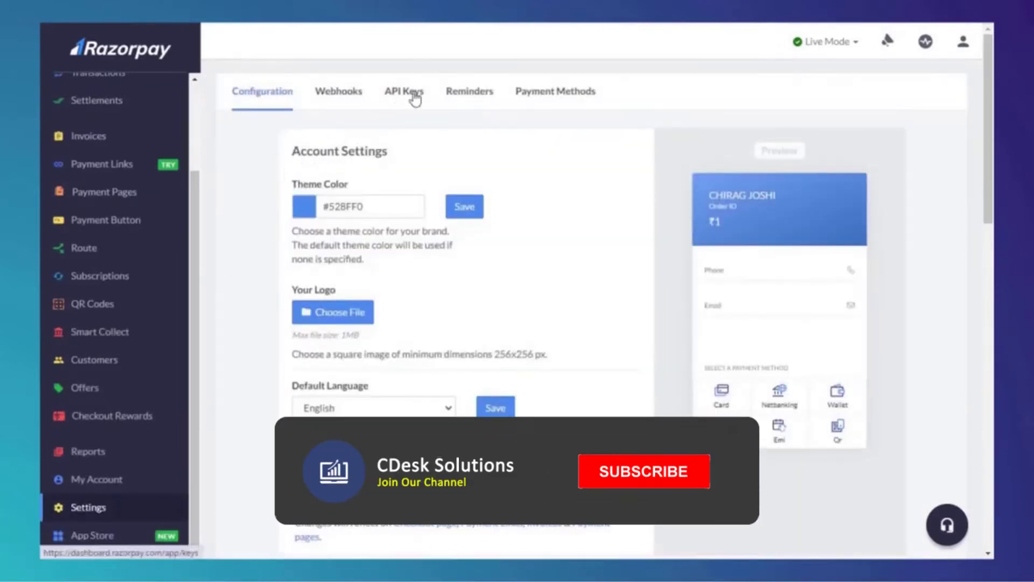
pyautogui.click(412, 96)
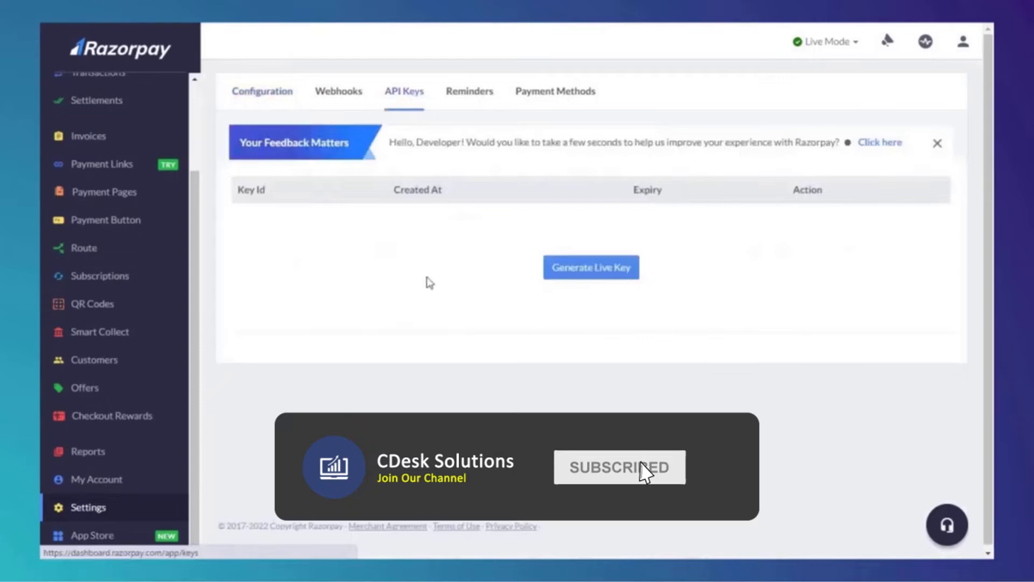
pyautogui.click(592, 267)
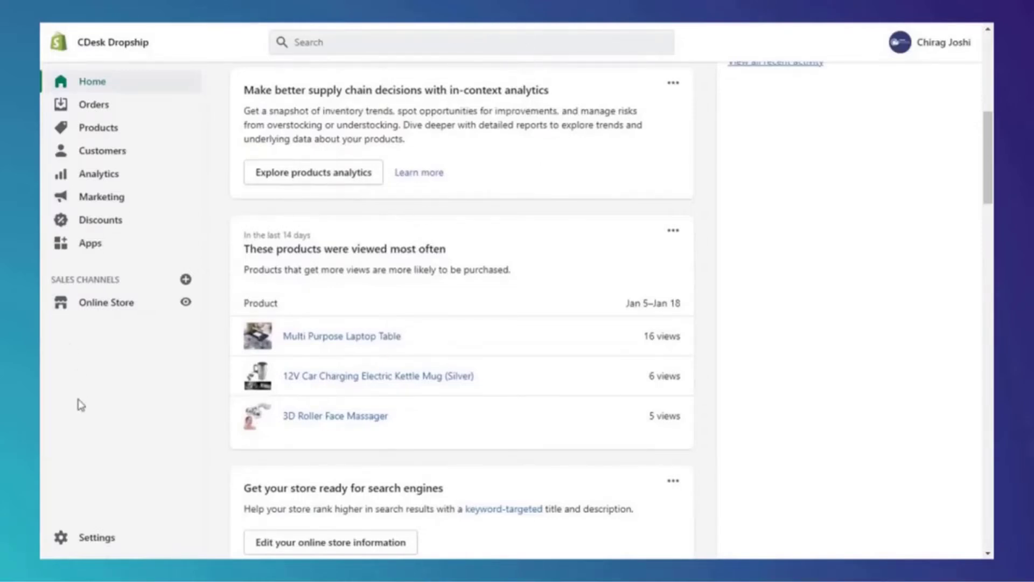
# Open Shopify's Payments settings and scroll the alternative payment providers down to Razorpay.
pyautogui.click(105, 539)
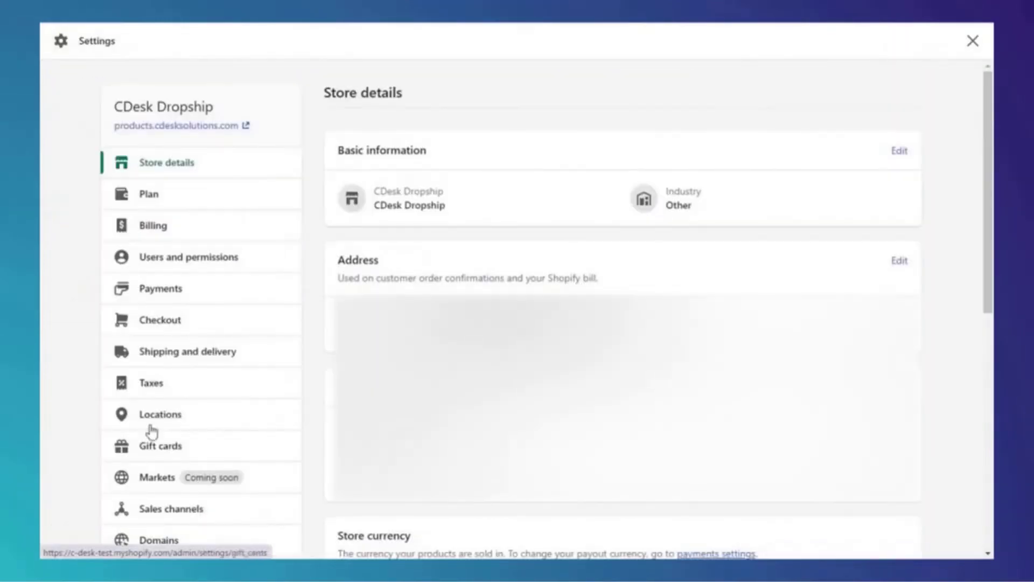
pyautogui.click(203, 292)
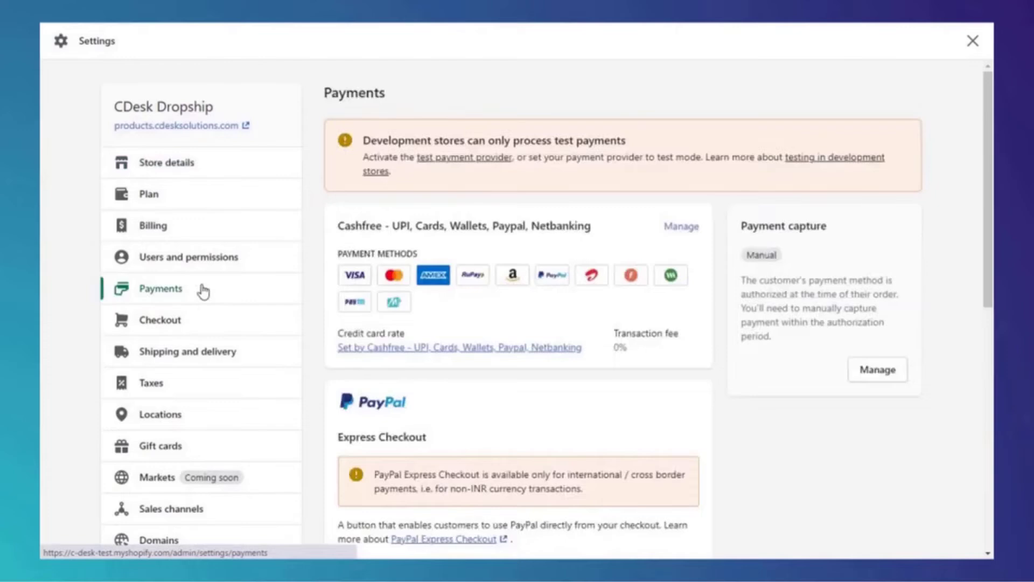
pyautogui.scroll(-9, 452, 303)
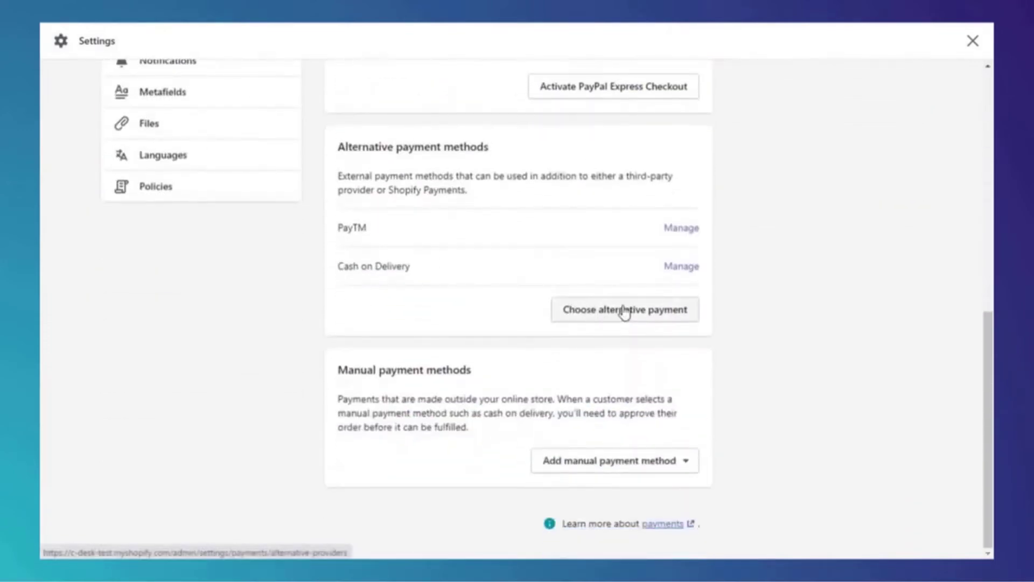
pyautogui.click(625, 311)
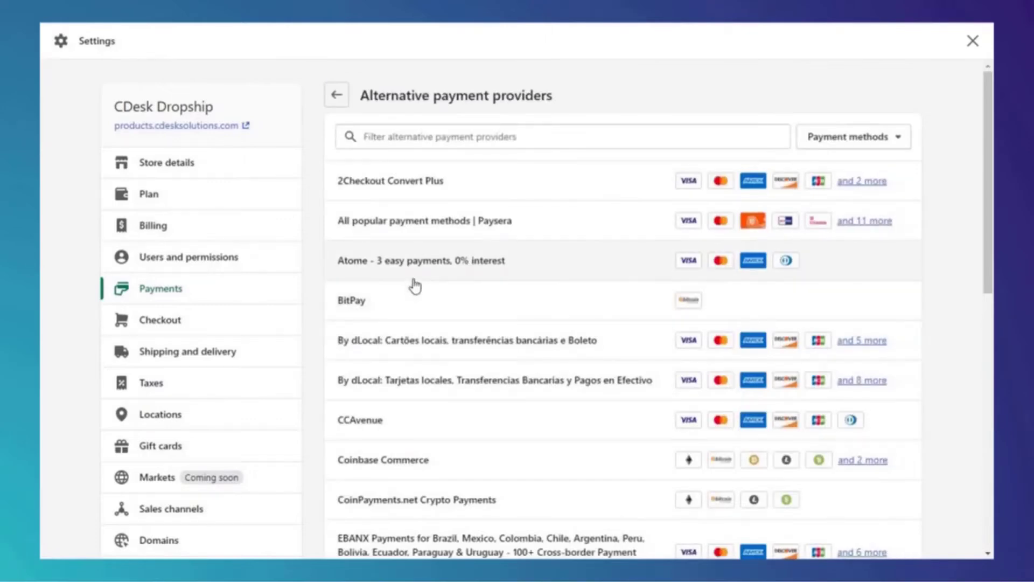
pyautogui.scroll(-4, 415, 284)
pyautogui.scroll(-6, 415, 287)
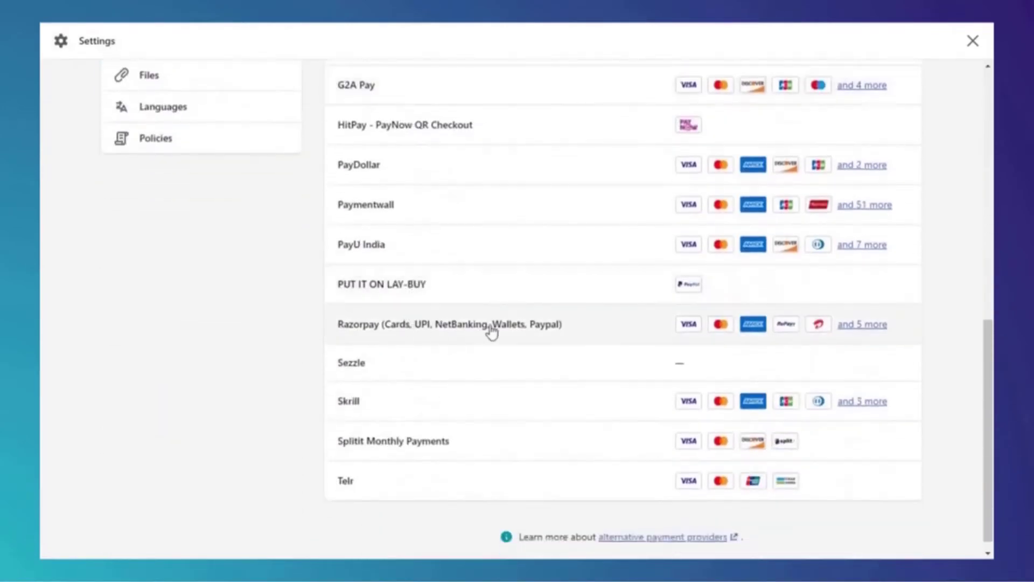
# Open Razorpay's setup page and paste the live Key Id and Key Secret into the API fields.
pyautogui.click(584, 326)
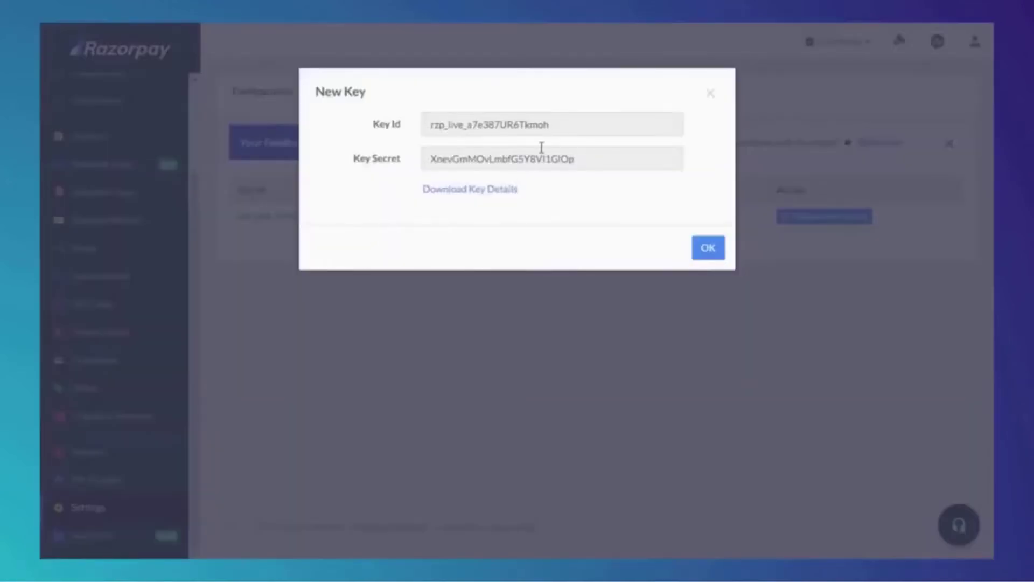
pyautogui.doubleClick(552, 126)
pyautogui.hotkey('ctrl', 'c')
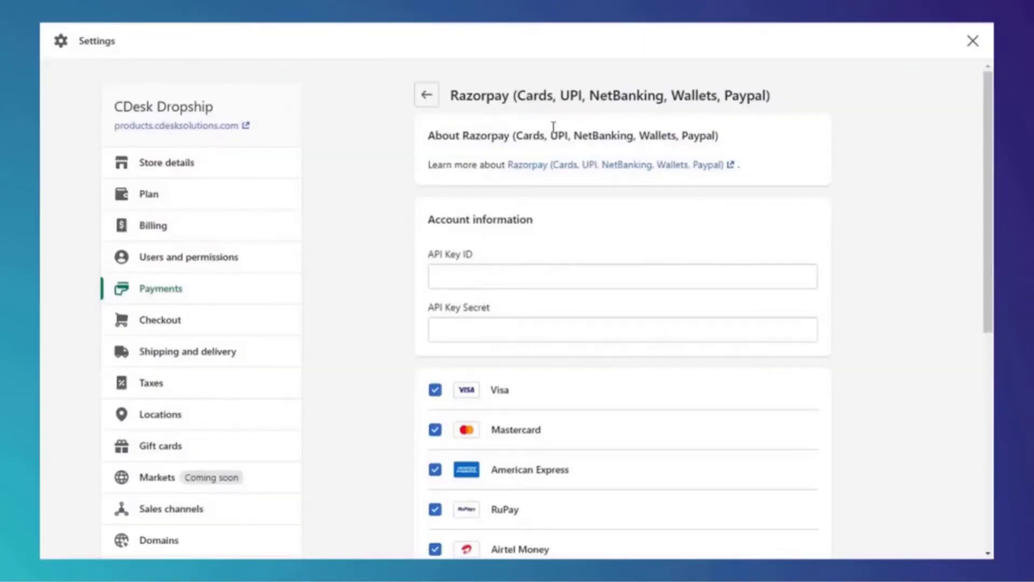
pyautogui.click(509, 266)
pyautogui.hotkey('ctrl', 'v')
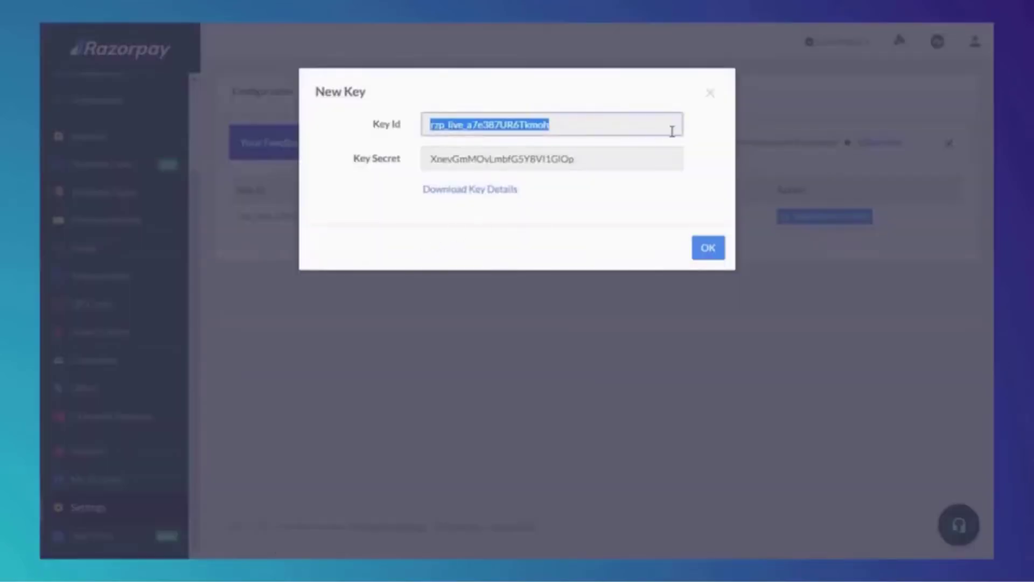
pyautogui.click(628, 160)
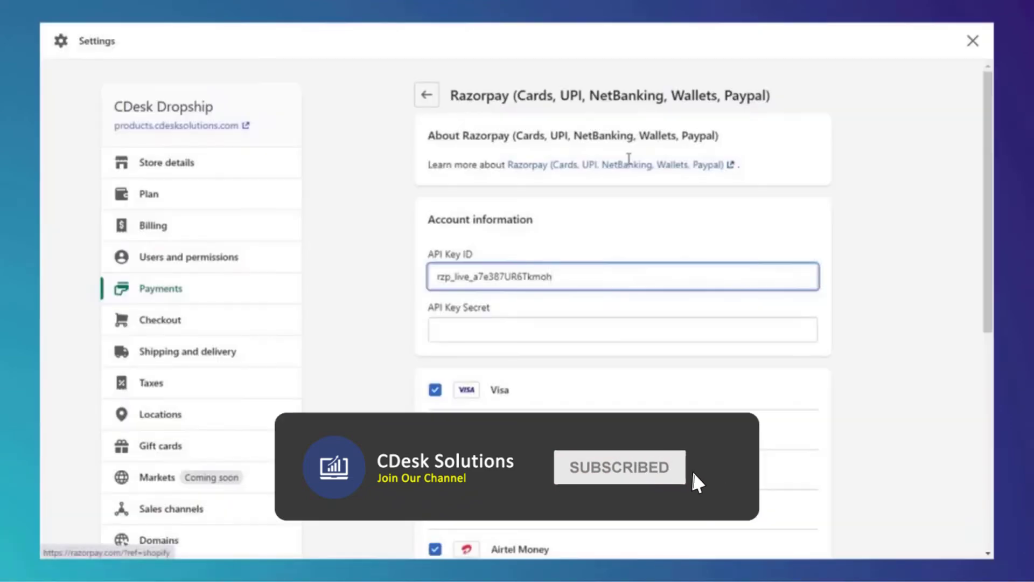
pyautogui.click(535, 327)
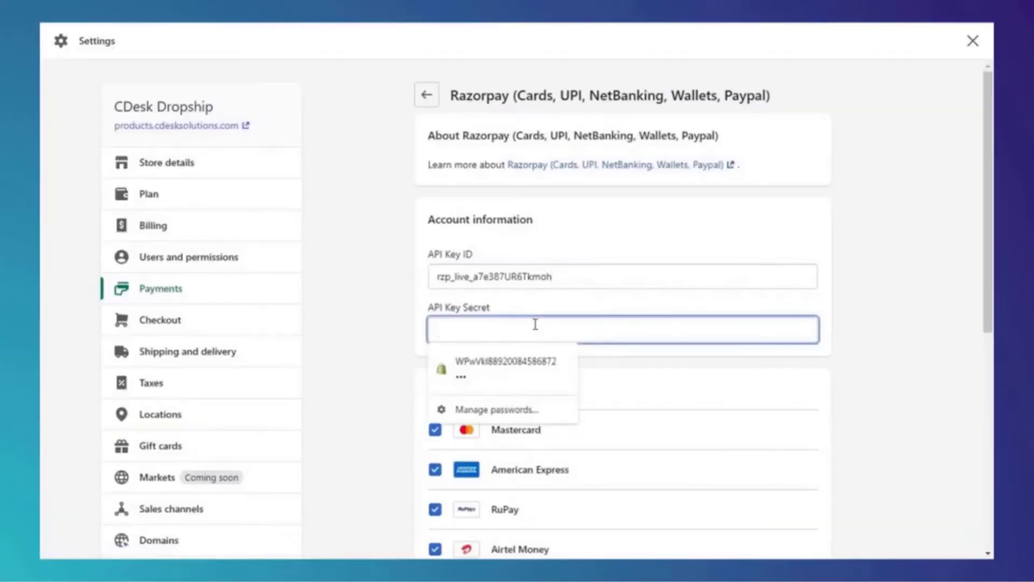
pyautogui.hotkey('ctrl', 'v')
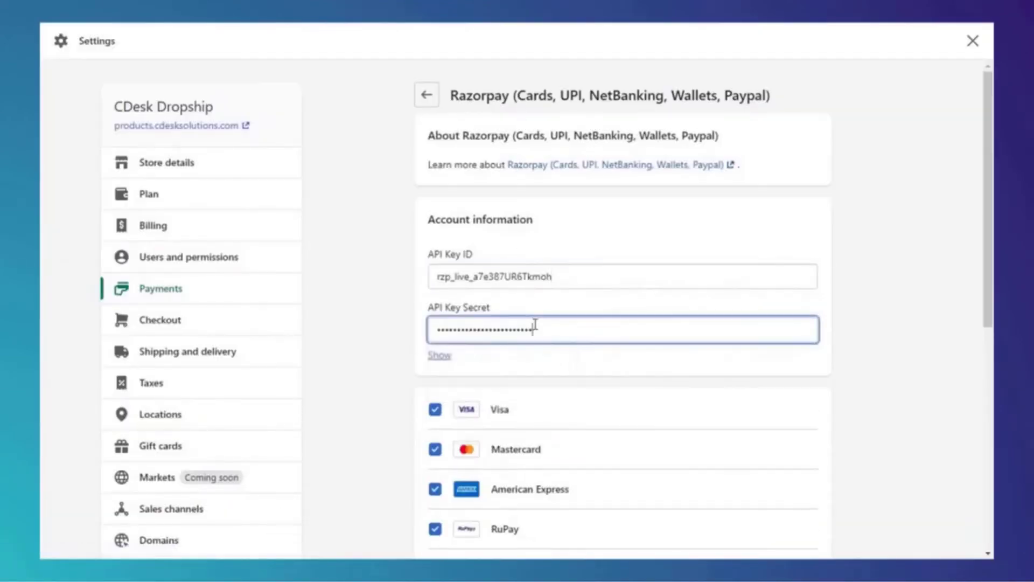
pyautogui.click(390, 330)
pyautogui.scroll(-8, 390, 330)
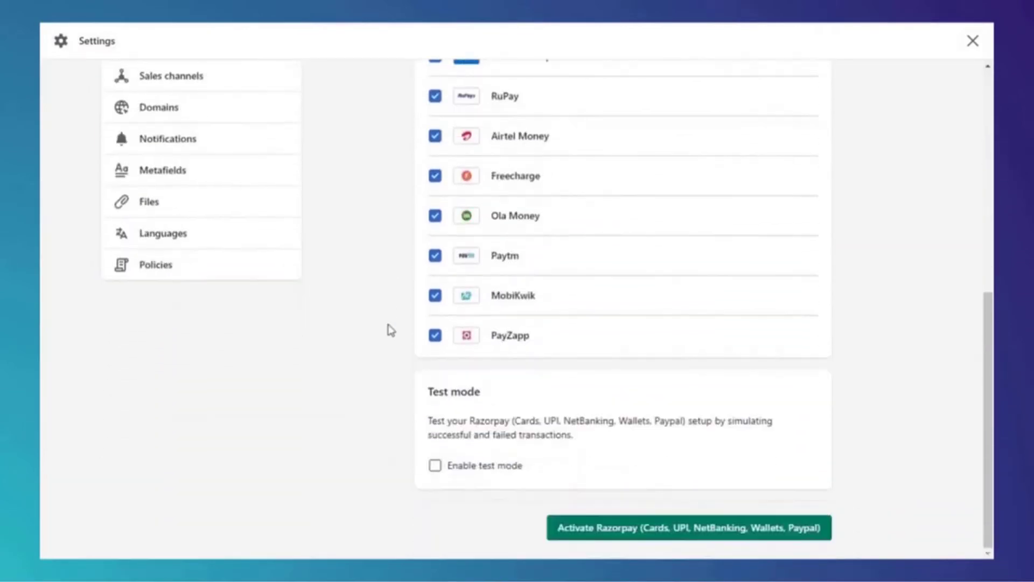
# Activate Razorpay (Cards, UPI, NetBanking, Wallets, Paypal) and dismiss the browser's Save password popup.
pyautogui.click(632, 534)
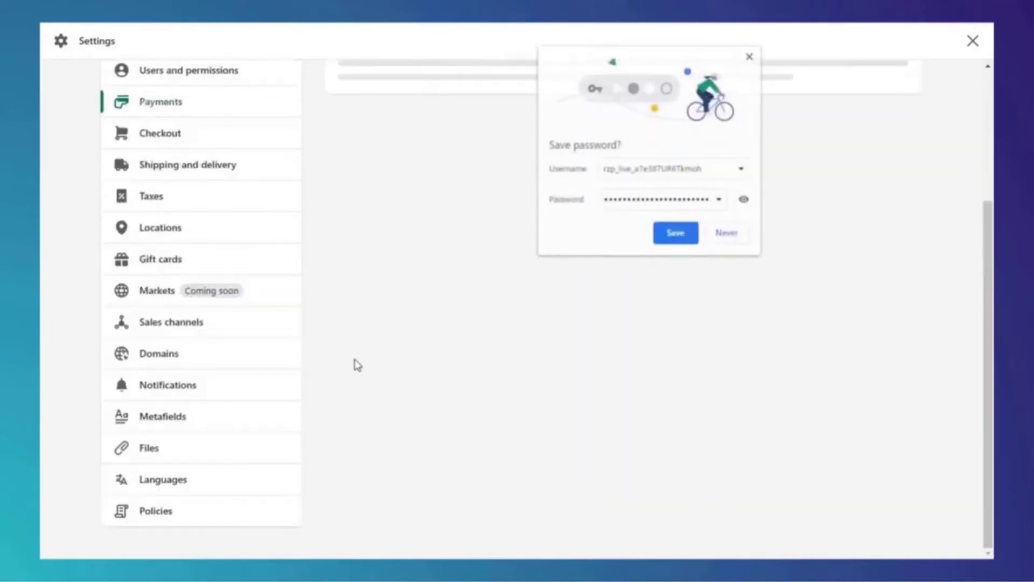
pyautogui.click(749, 56)
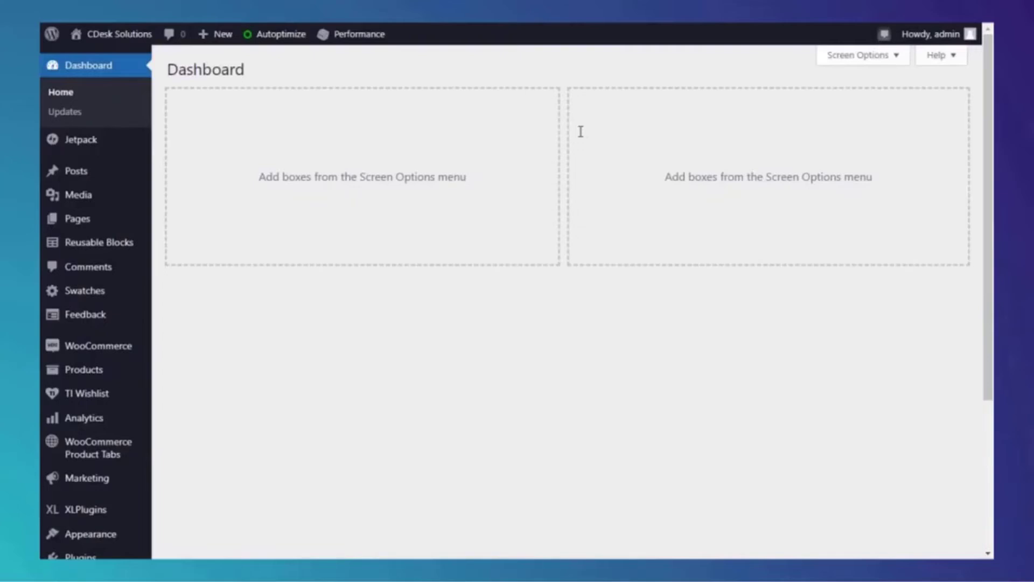
# Go to Plugins > Add New from the WordPress admin sidebar.
pyautogui.scroll(-3, 43, 301)
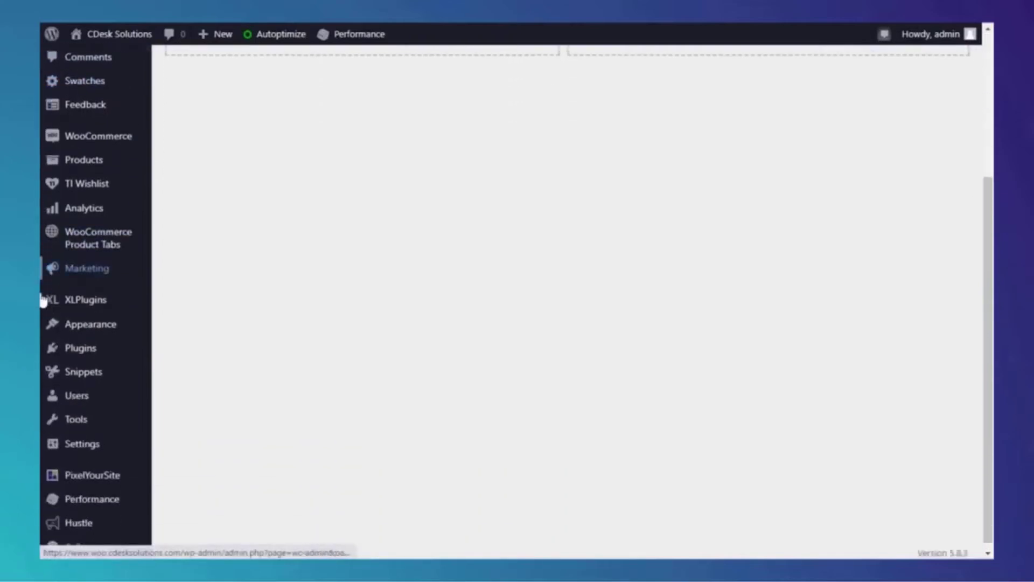
pyautogui.moveTo(89, 359)
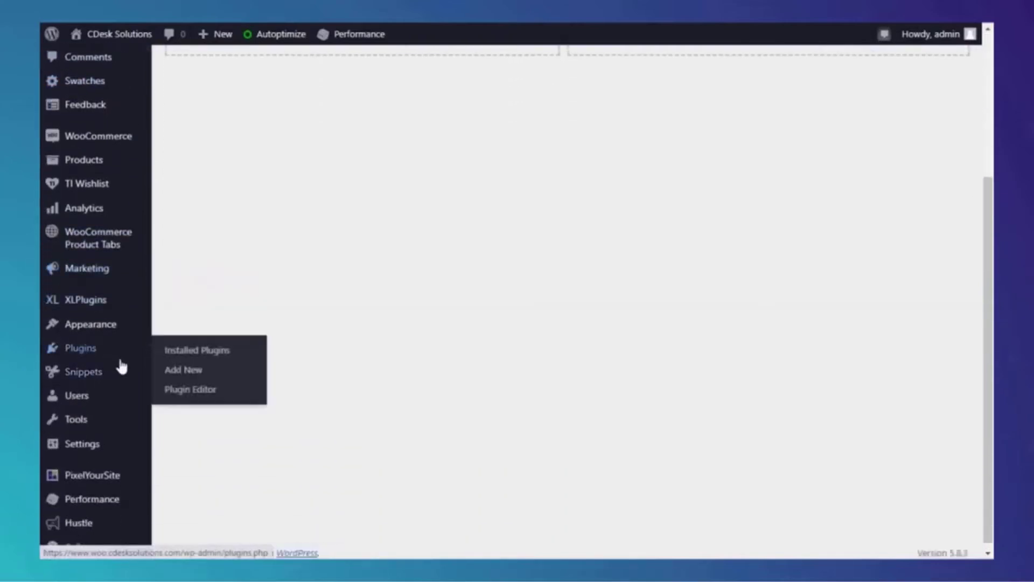
pyautogui.click(200, 369)
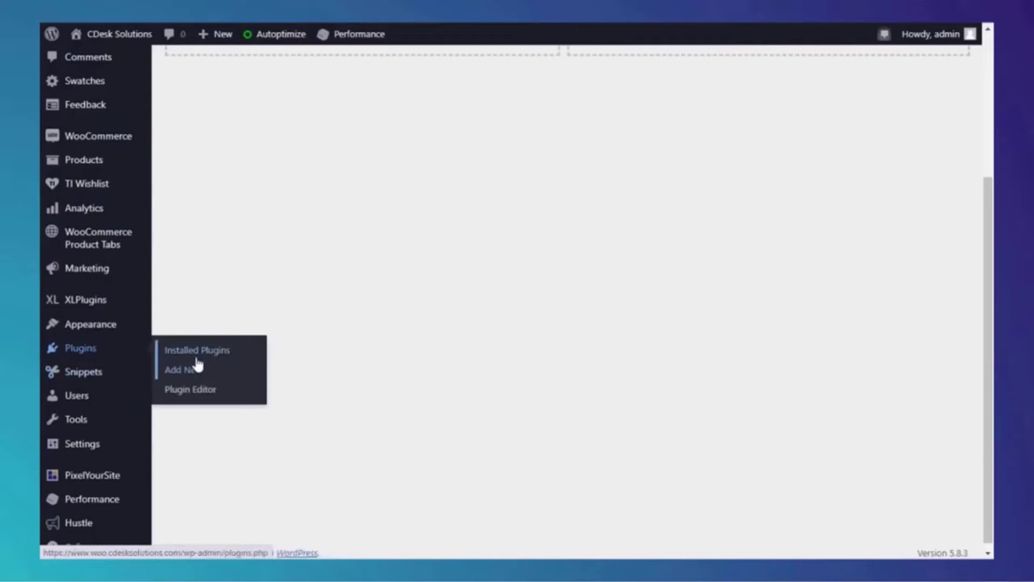
pyautogui.click(192, 379)
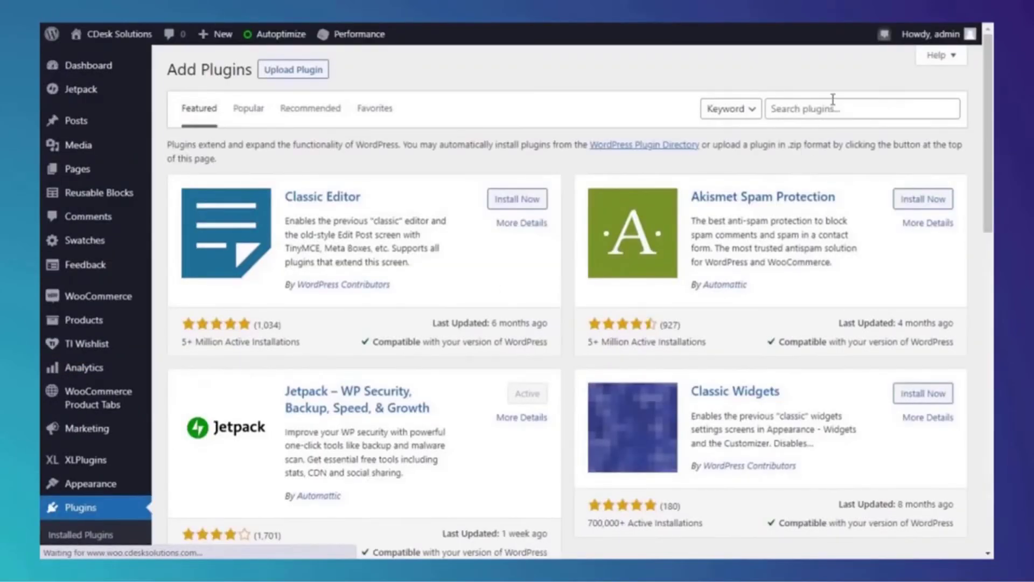
# Search the plugin directory for Razorpay, then install and activate Razorpay for WooCommerce.
pyautogui.click(832, 100)
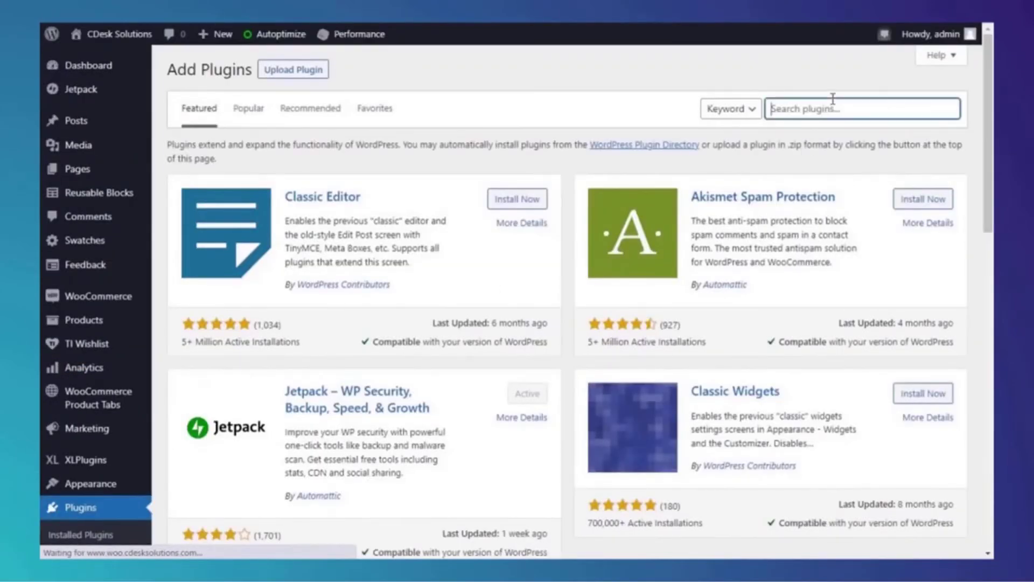
pyautogui.write('razorpay')
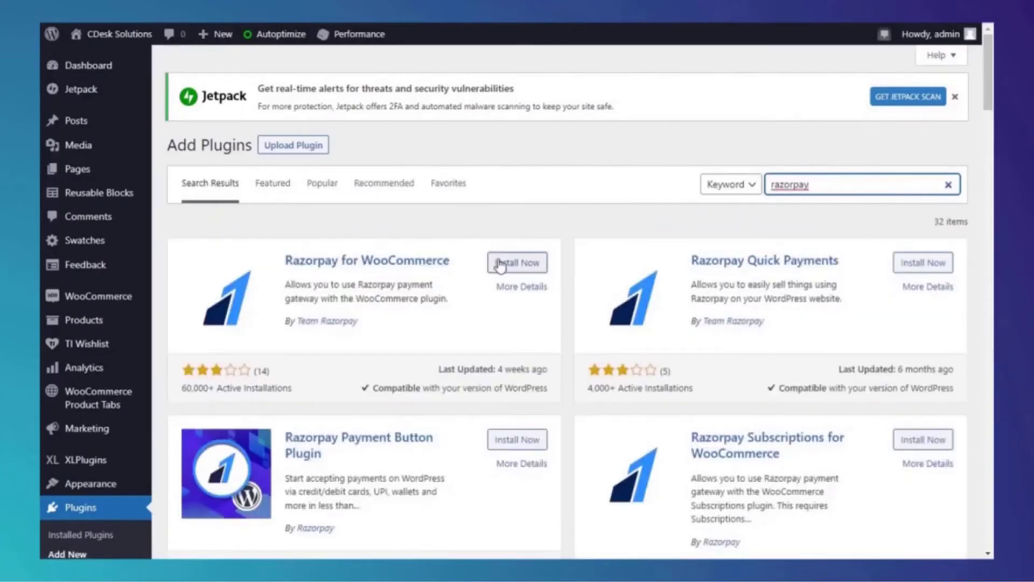
pyautogui.click(500, 264)
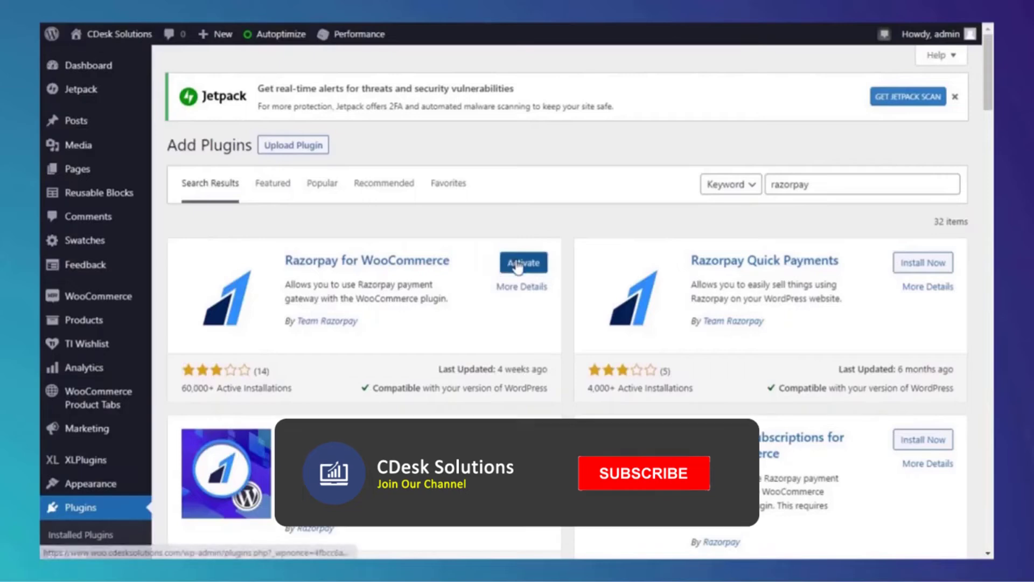
pyautogui.click(517, 264)
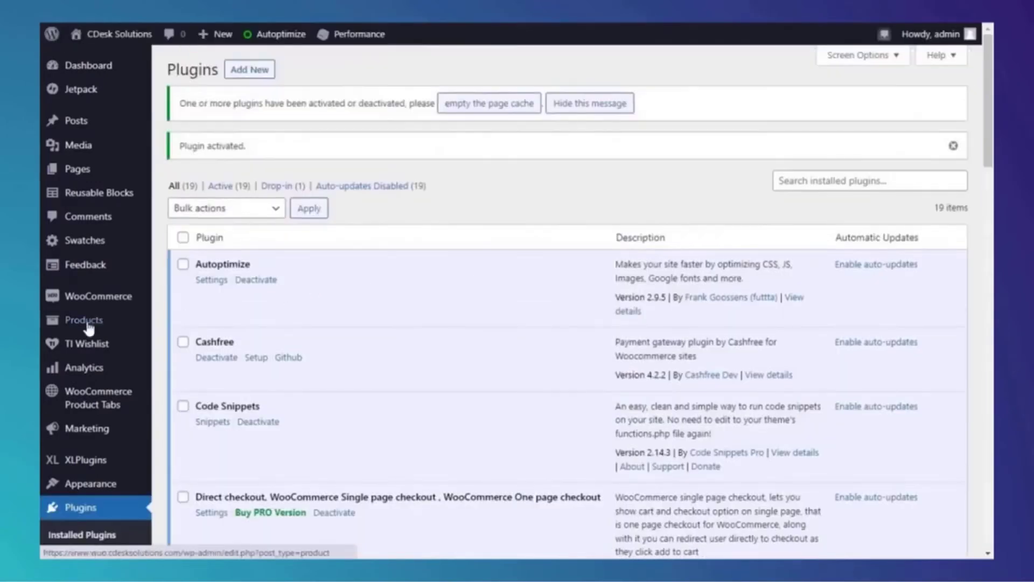
# Open WooCommerce > Settings on the Payments tab to find the Razorpay gateway.
pyautogui.scroll(-3, 125, 179)
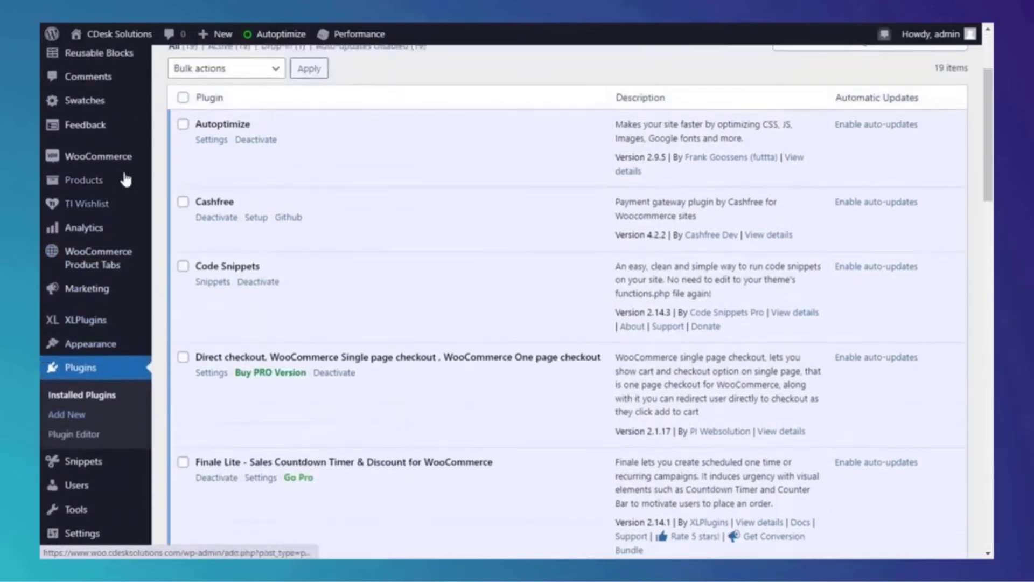
pyautogui.scroll(2, 125, 179)
pyautogui.moveTo(126, 156)
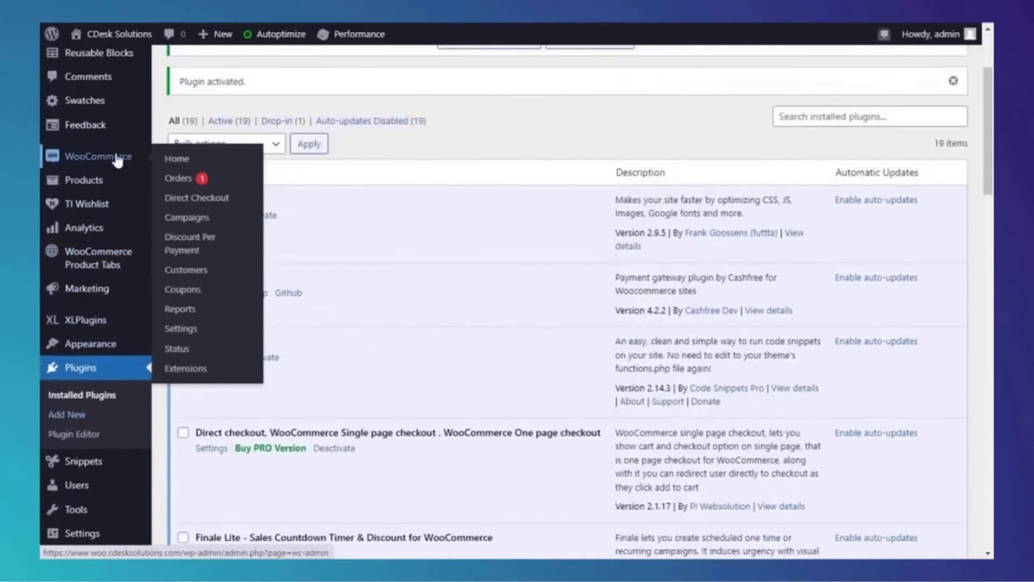
pyautogui.click(181, 329)
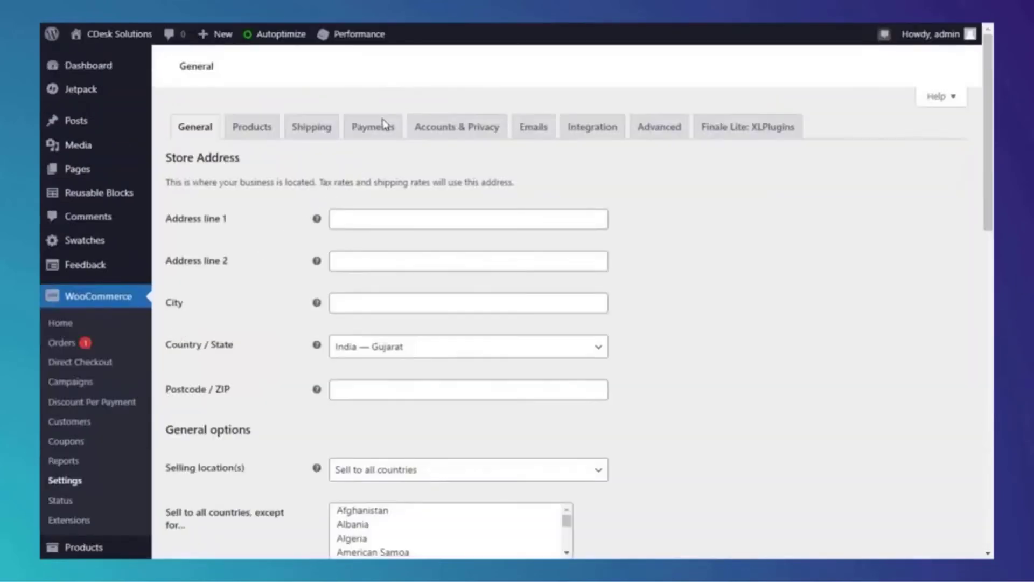
pyautogui.click(373, 135)
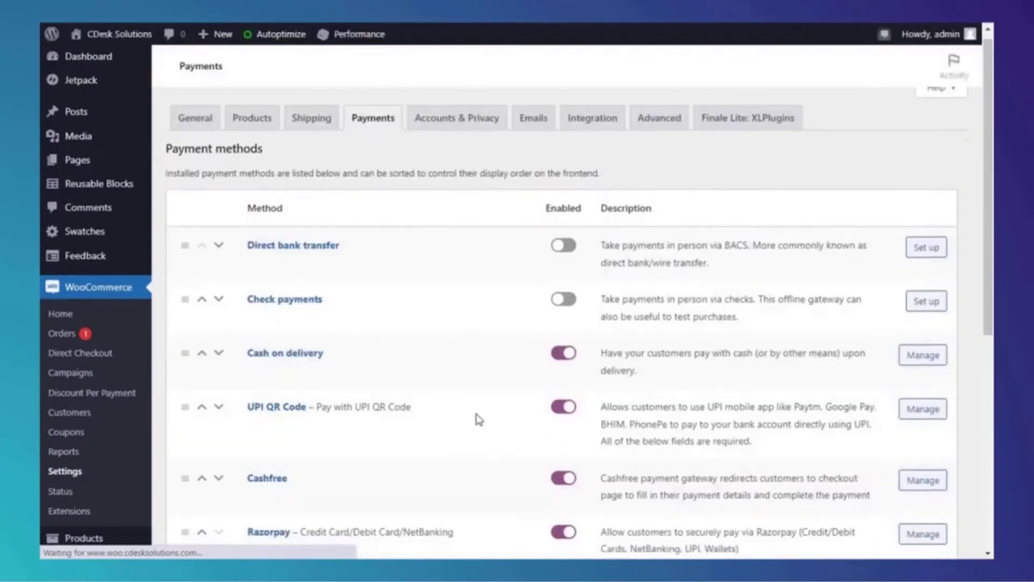
pyautogui.scroll(-3, 478, 418)
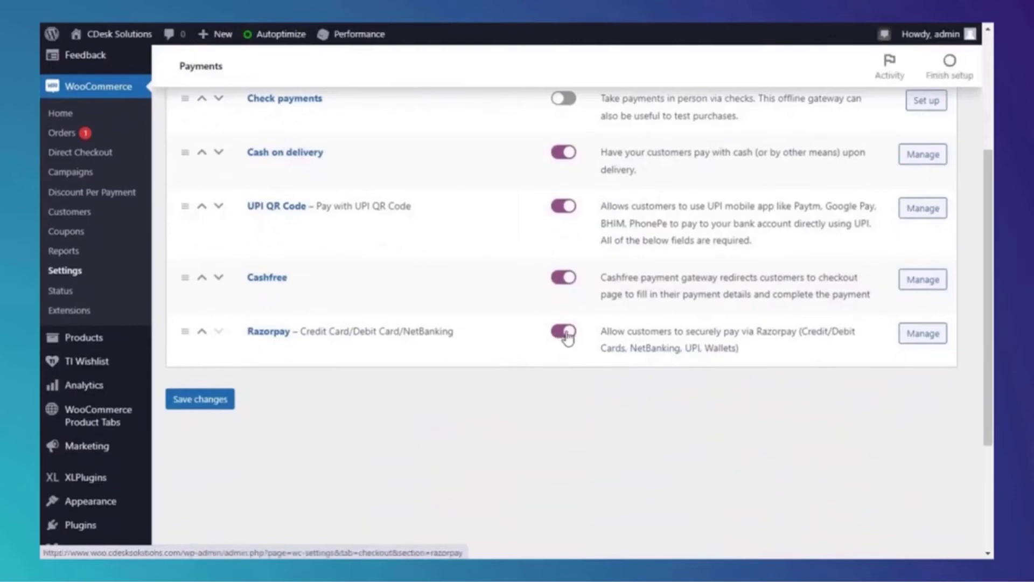
# Open Razorpay's gateway settings and paste the live Key Id into the Key ID field.
pyautogui.click(922, 336)
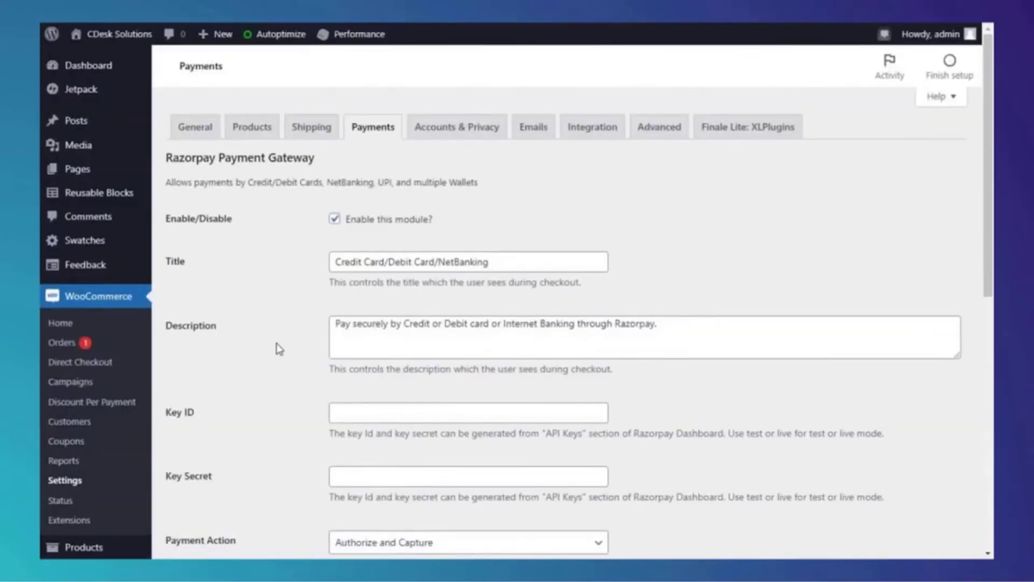
pyautogui.scroll(-4, 279, 349)
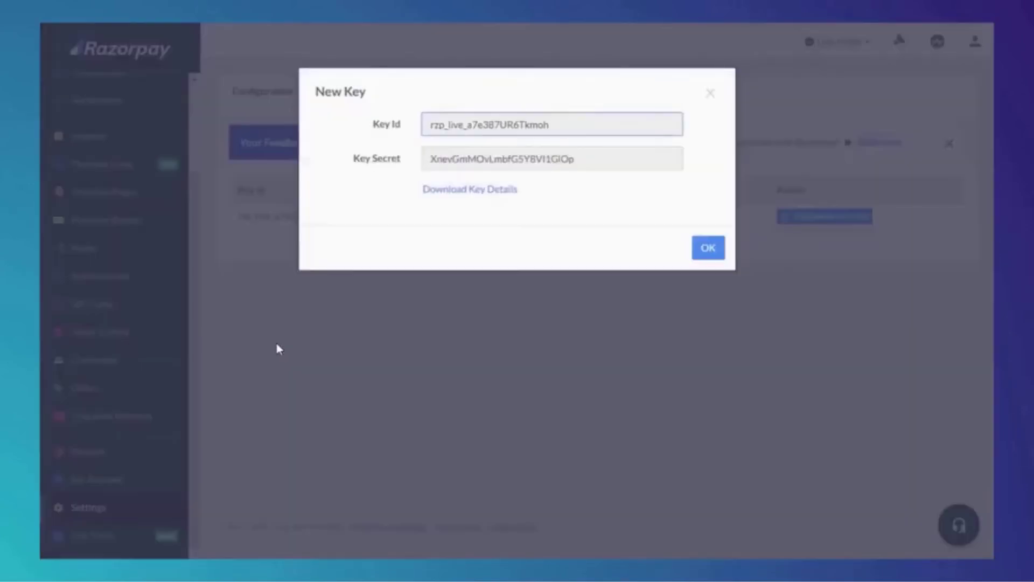
pyautogui.doubleClick(556, 121)
pyautogui.hotkey('ctrl', 'c')
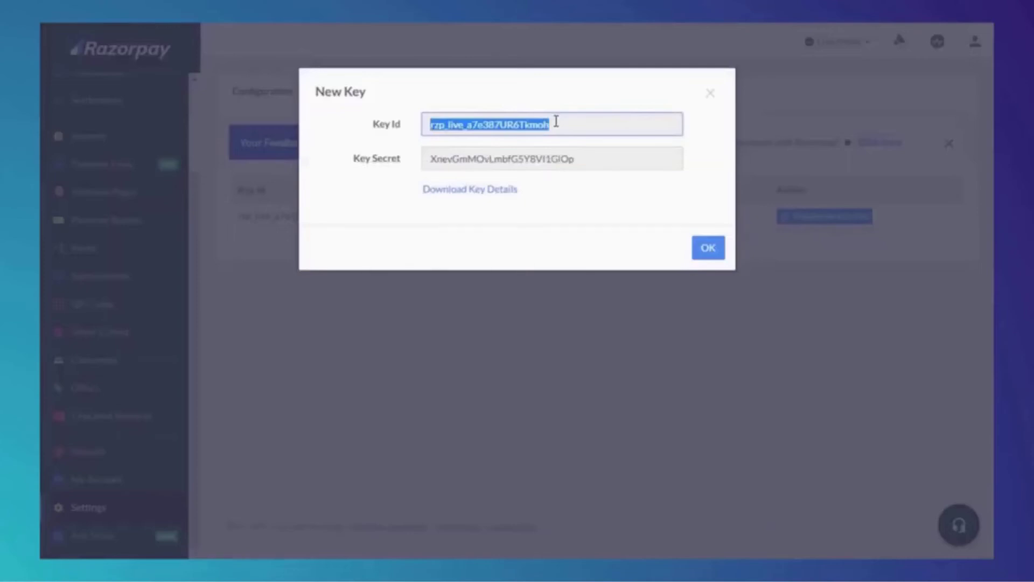
pyautogui.hotkey('ctrl', 'Tab')
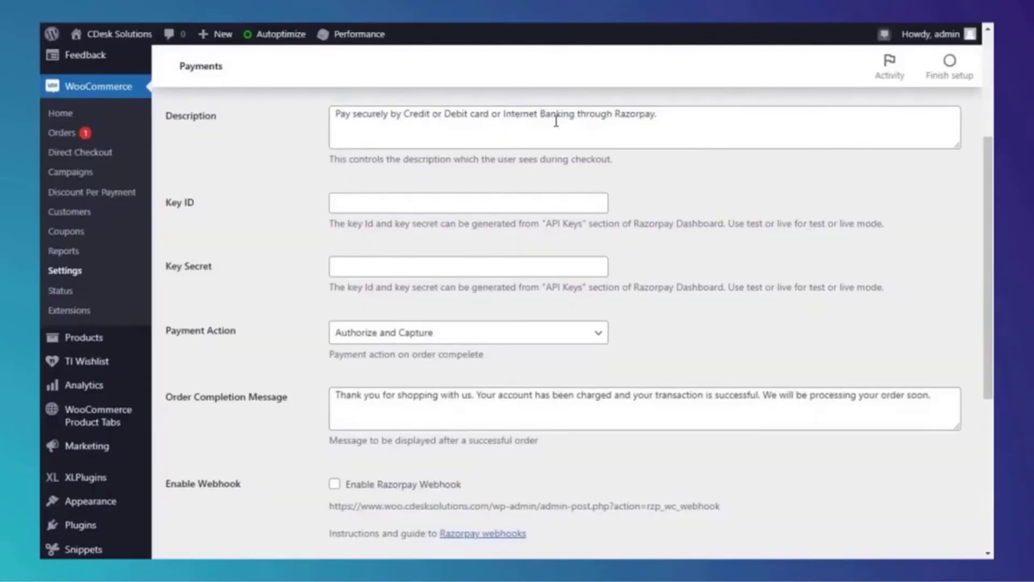
pyautogui.click(537, 199)
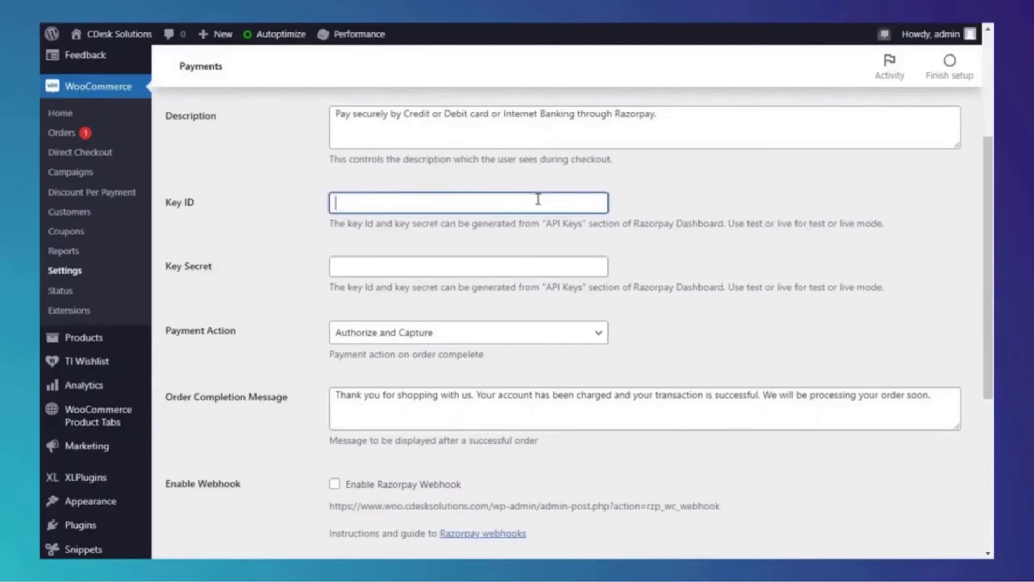
pyautogui.hotkey('ctrl', 'v')
# Paste the live Key Secret into the Key Secret field and save the changes.
pyautogui.hotkey('ctrl', 'shift', 'Tab')
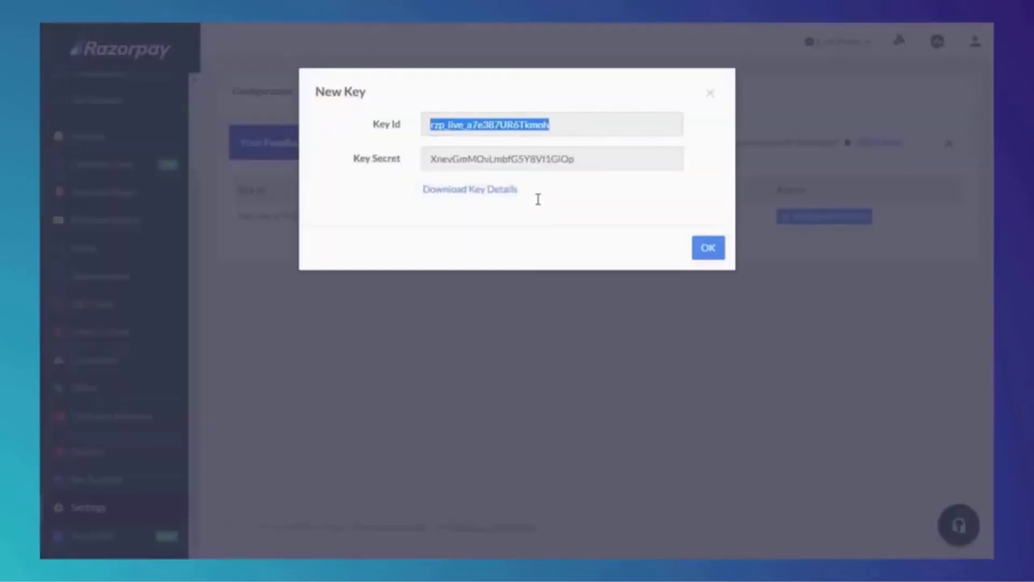
pyautogui.click(568, 159)
pyautogui.hotkey('ctrl', 'a')
pyautogui.hotkey('ctrl', 'c')
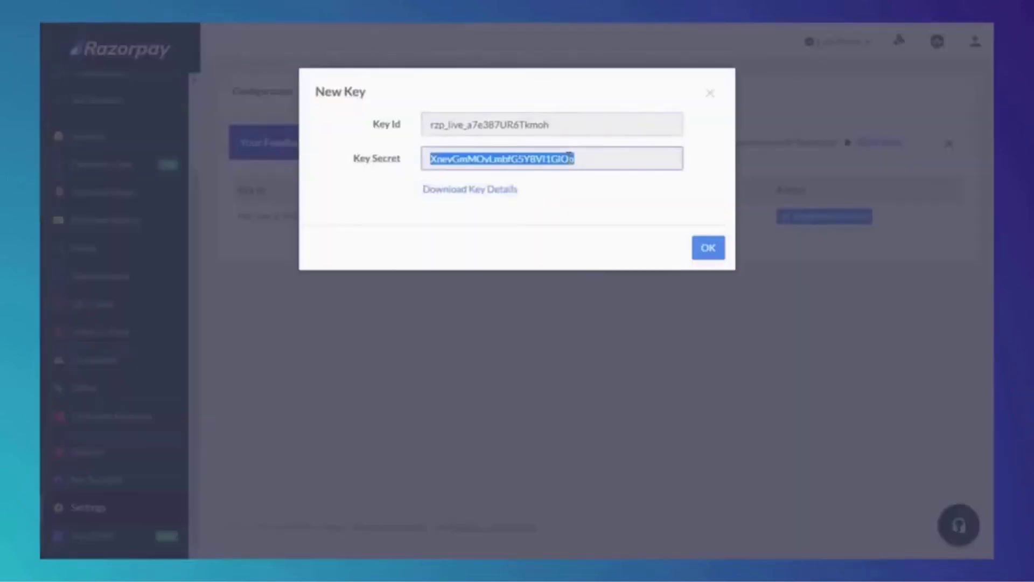
pyautogui.hotkey('ctrl', 'Tab')
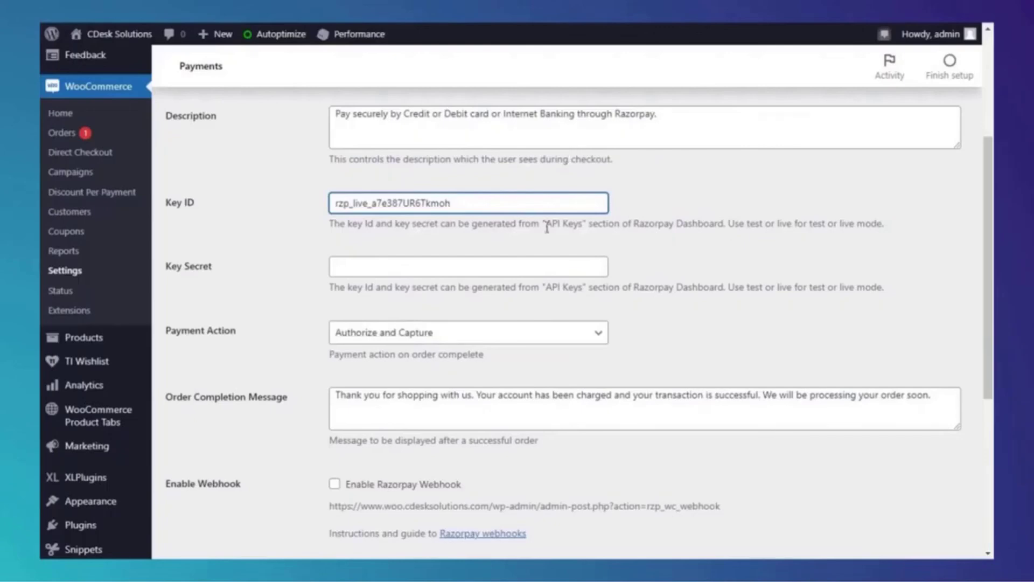
pyautogui.click(527, 267)
pyautogui.hotkey('ctrl', 'v')
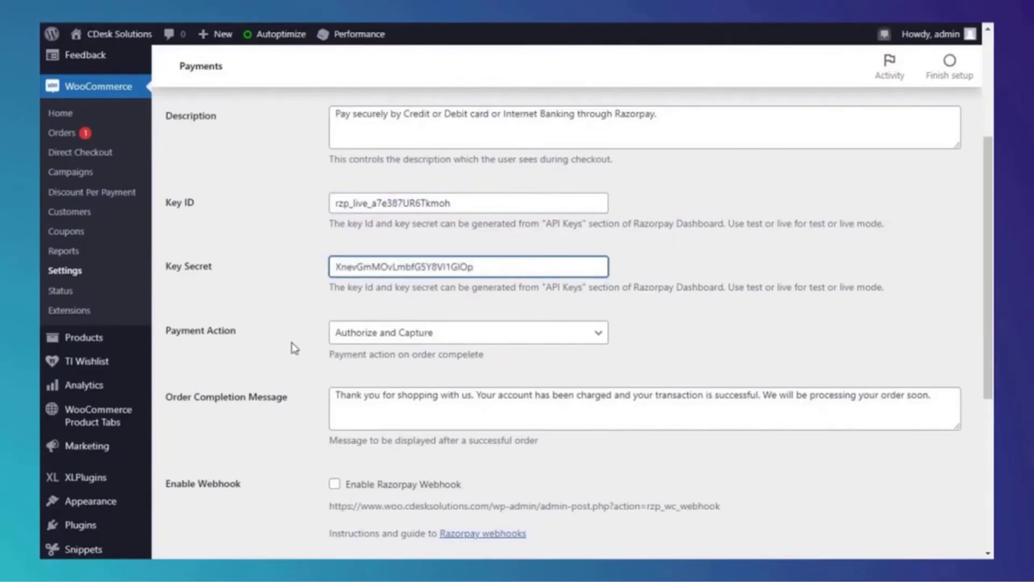
pyautogui.scroll(-3, 291, 346)
pyautogui.scroll(-1, 288, 349)
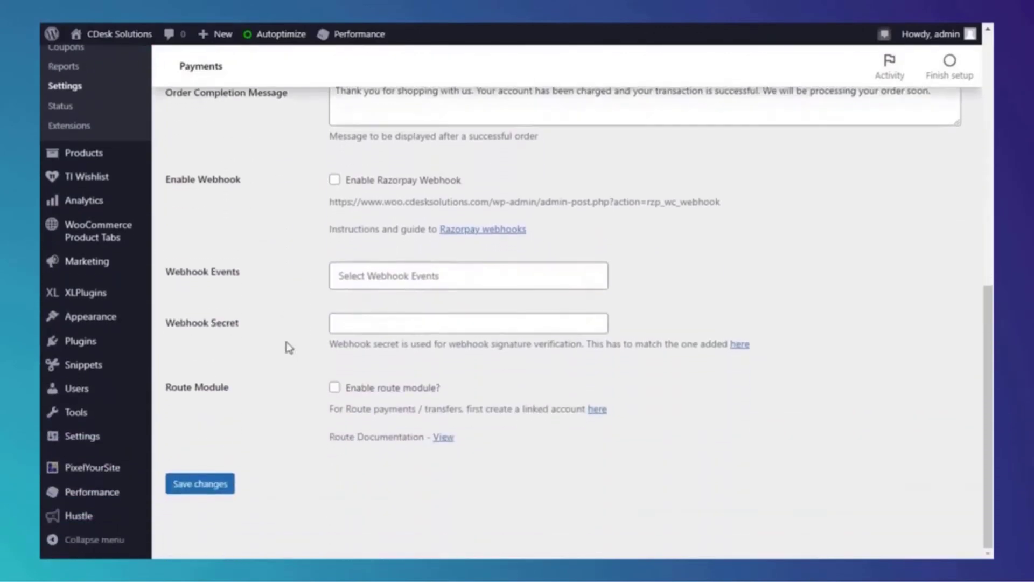
pyautogui.click(195, 486)
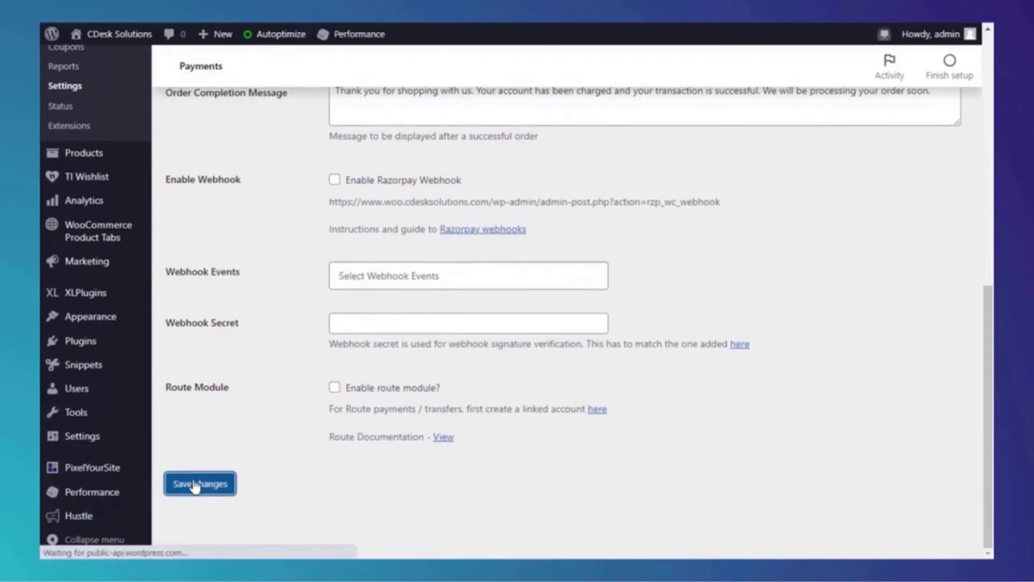